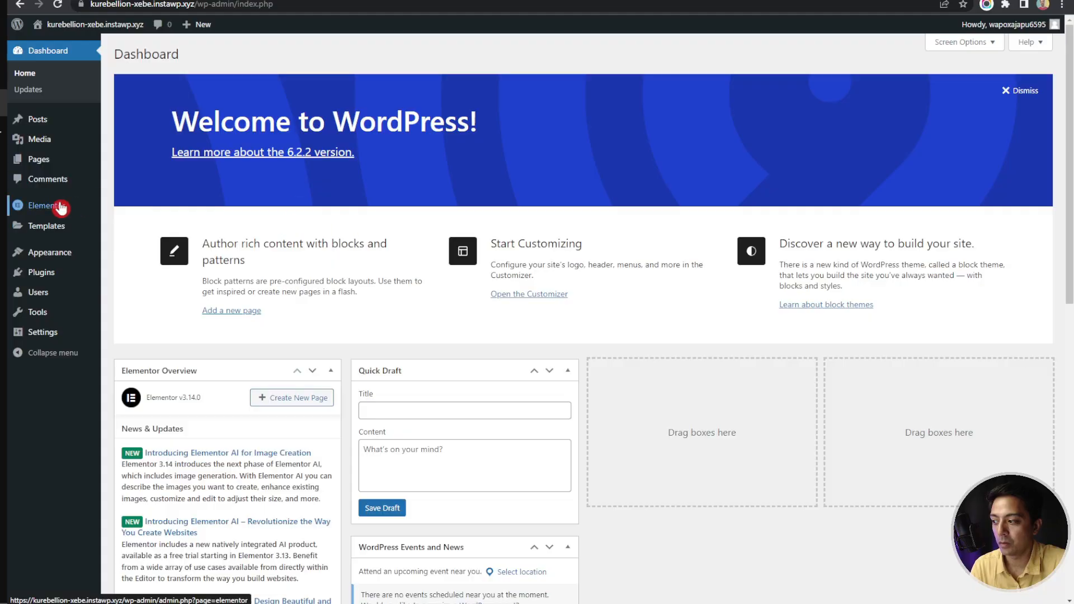
- Activate all of Elementor's experiments and features, and install and activate the Elementor Developer Edition plugin
{"action": "left_click", "coordinate": [56, 206]}
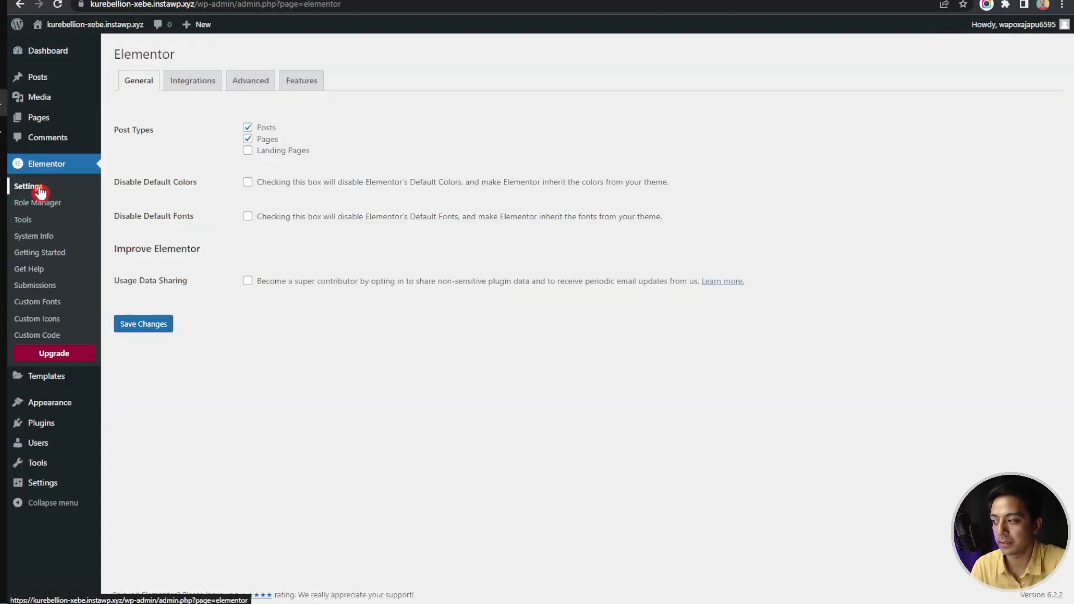
{"action": "left_click", "coordinate": [40, 191]}
{"action": "left_click", "coordinate": [301, 80]}
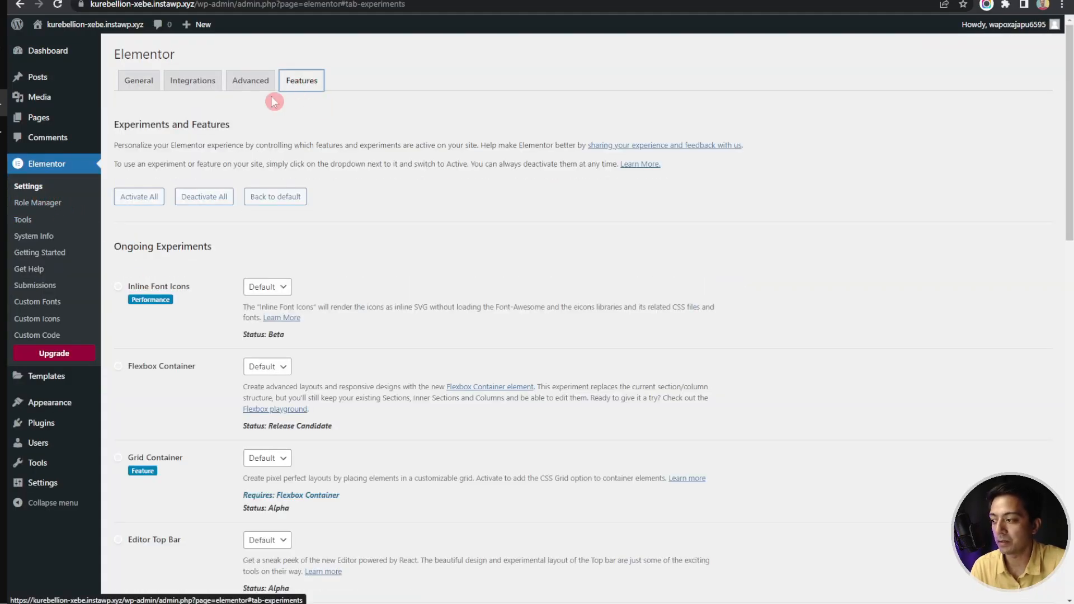
{"action": "left_click", "coordinate": [140, 197]}
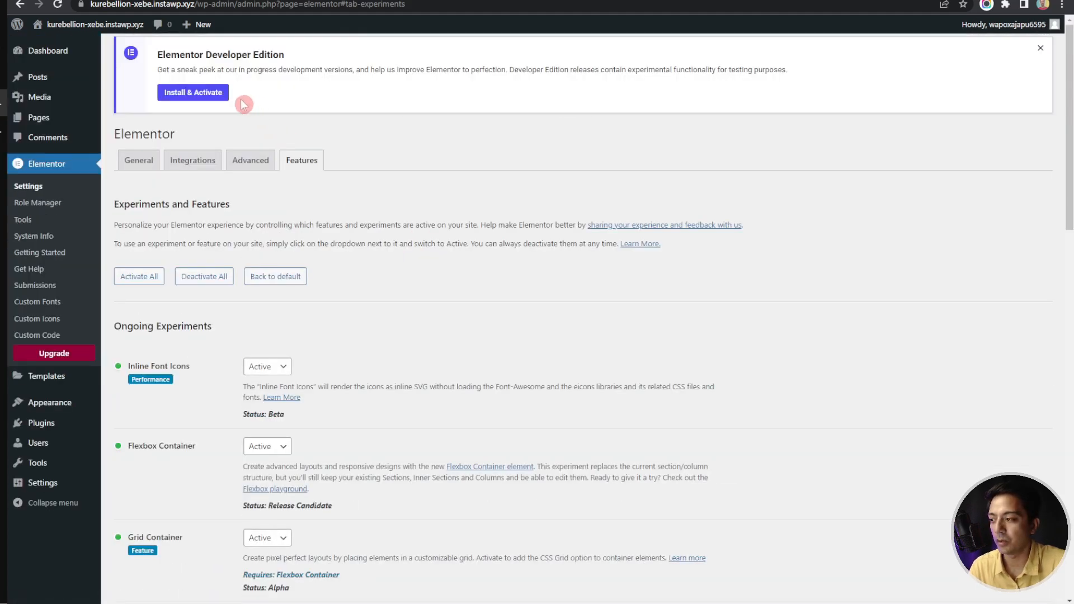
{"action": "left_click", "coordinate": [195, 92]}
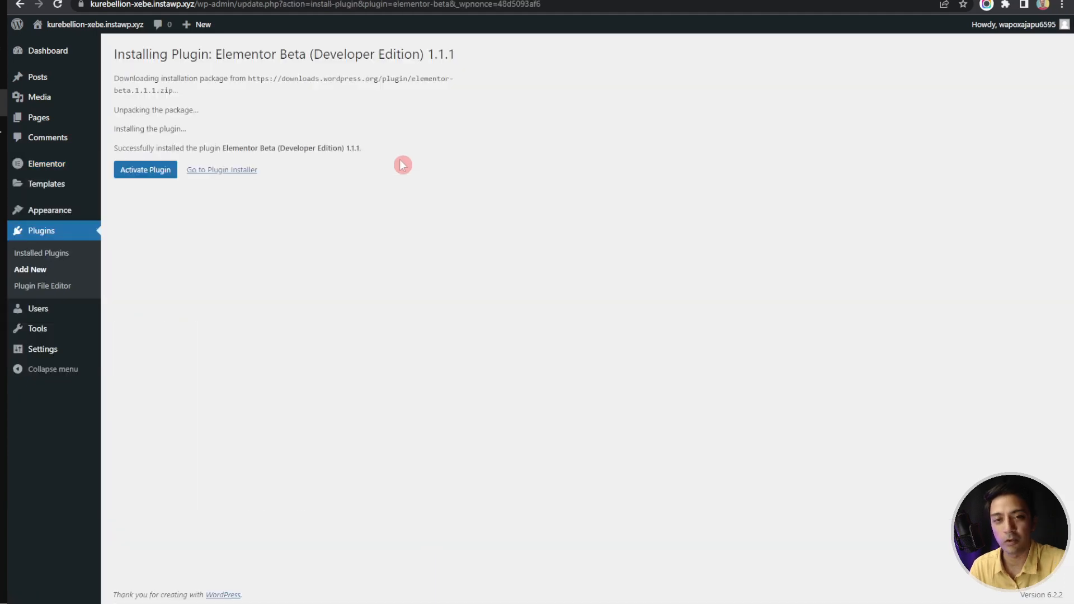
{"action": "left_click", "coordinate": [154, 178]}
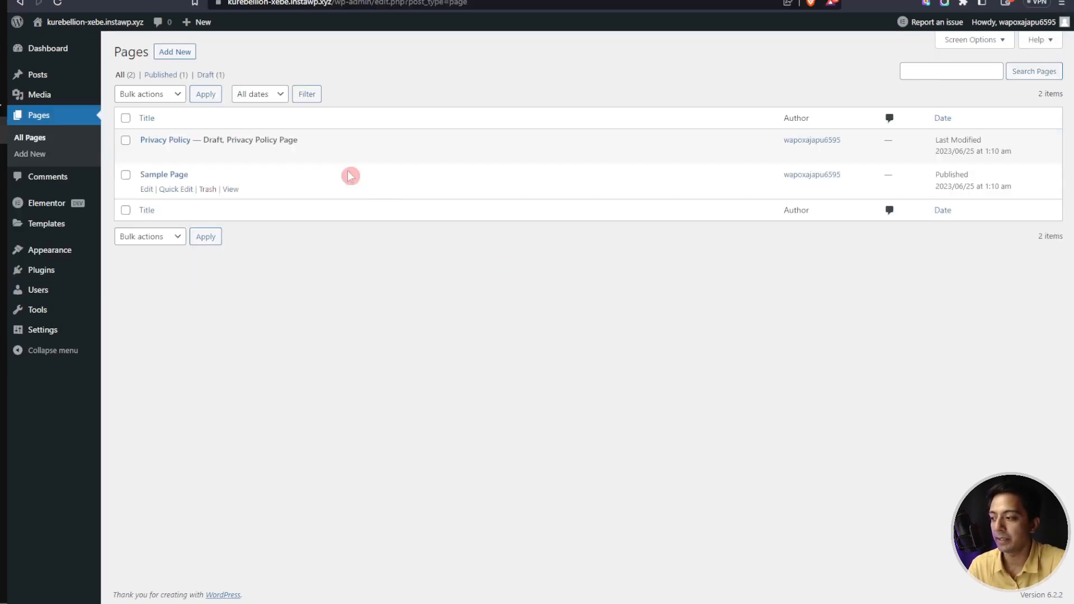
- Open Sample Page for editing with Elementor, dismissing the block editor welcome guide and the What's New announcement
{"action": "left_click", "coordinate": [147, 190]}
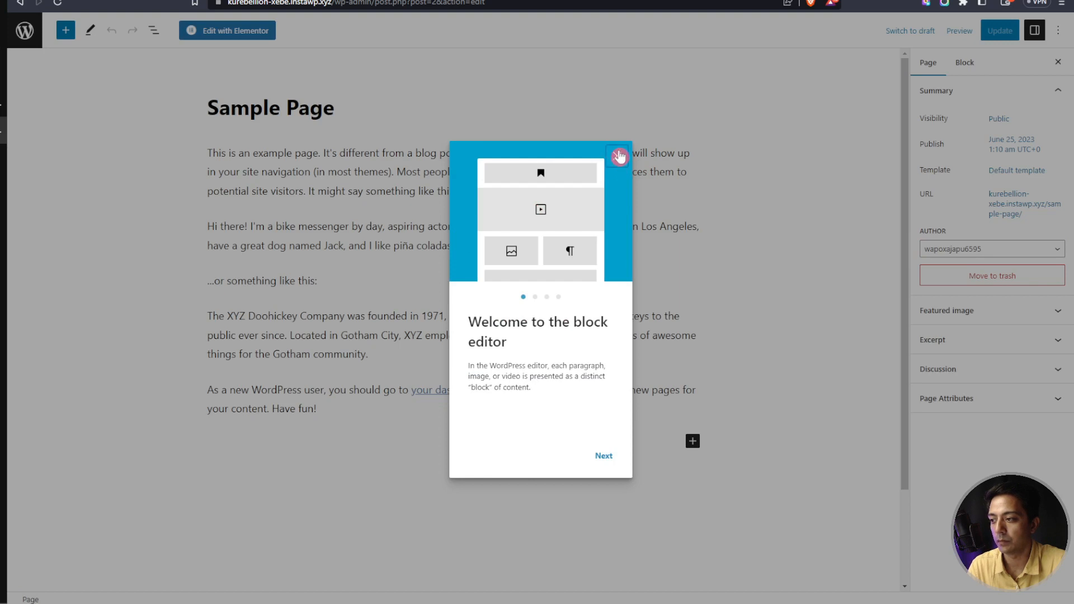
{"action": "left_click", "coordinate": [619, 157]}
{"action": "left_click", "coordinate": [255, 31]}
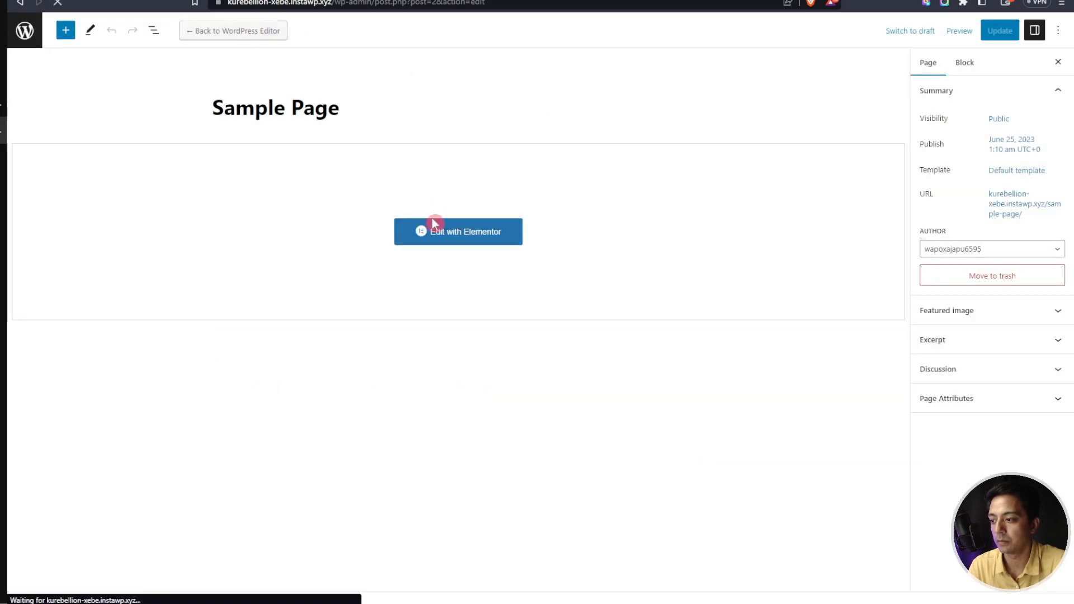
{"action": "left_click", "coordinate": [434, 227]}
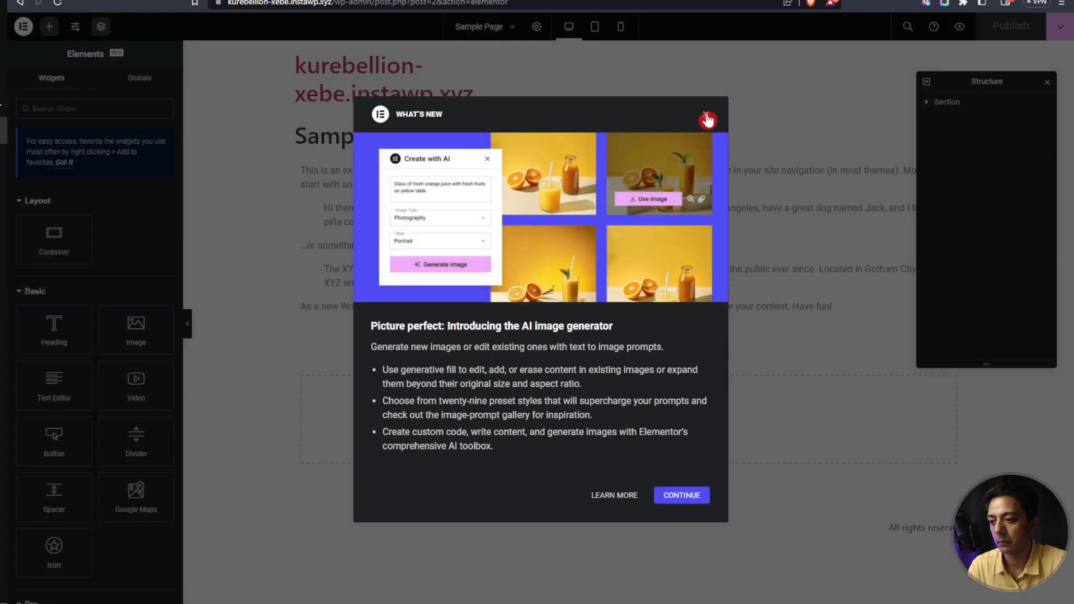
{"action": "left_click", "coordinate": [678, 505]}
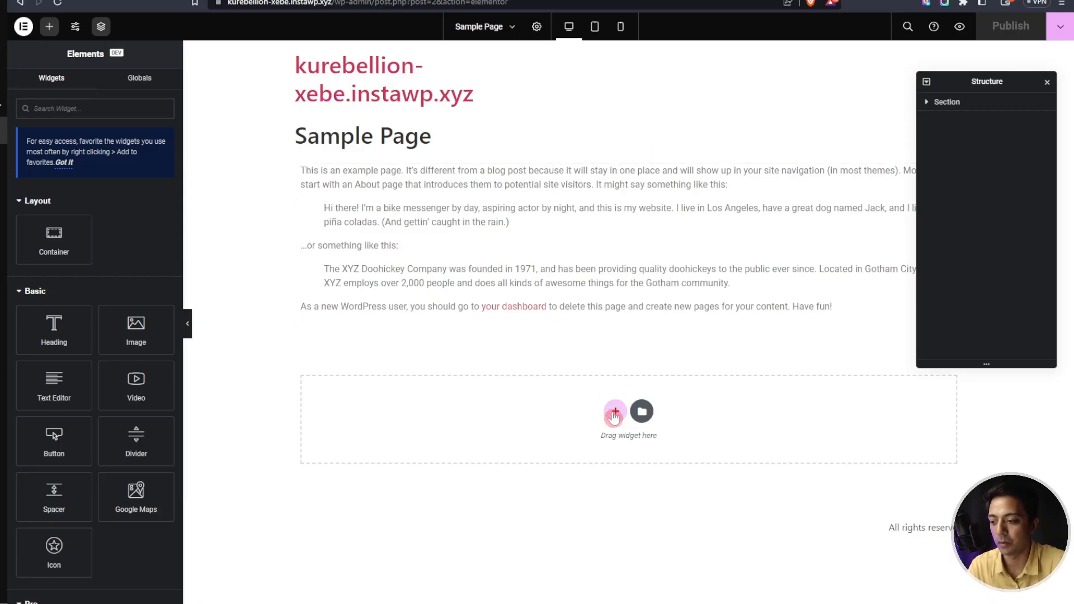
- Add a single flexbox container with downward direction below the Sample Page text and place an Image widget in it
{"action": "left_click", "coordinate": [615, 413]}
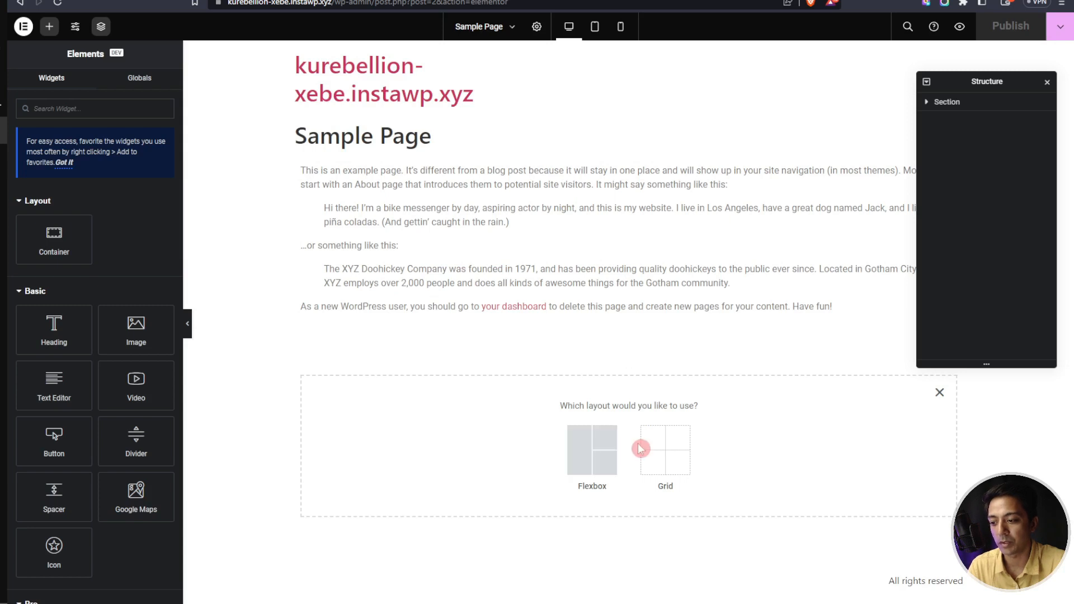
{"action": "left_click", "coordinate": [602, 450]}
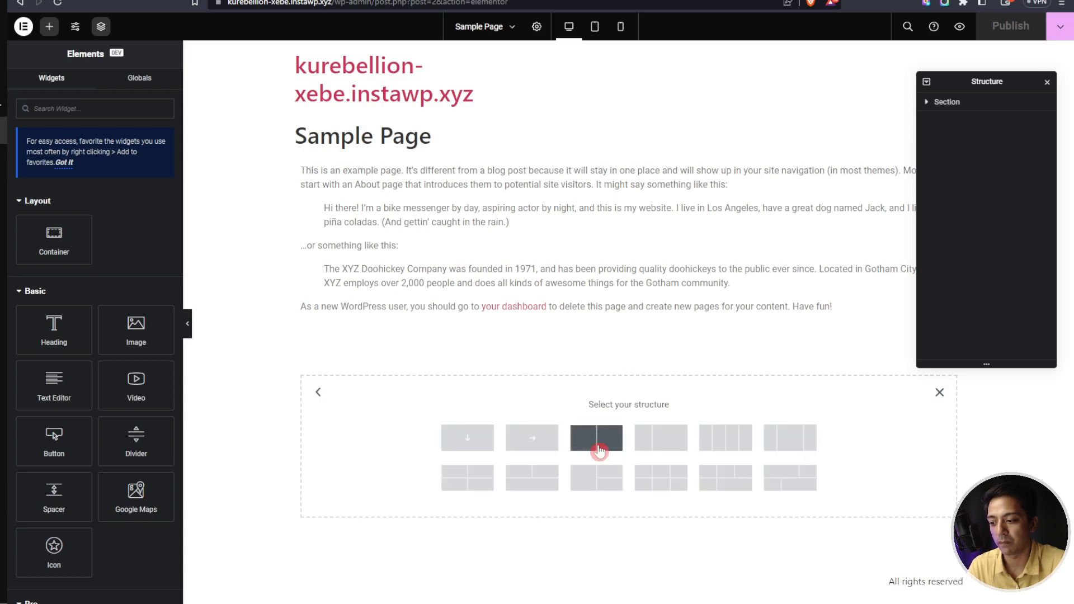
{"action": "left_click", "coordinate": [479, 450]}
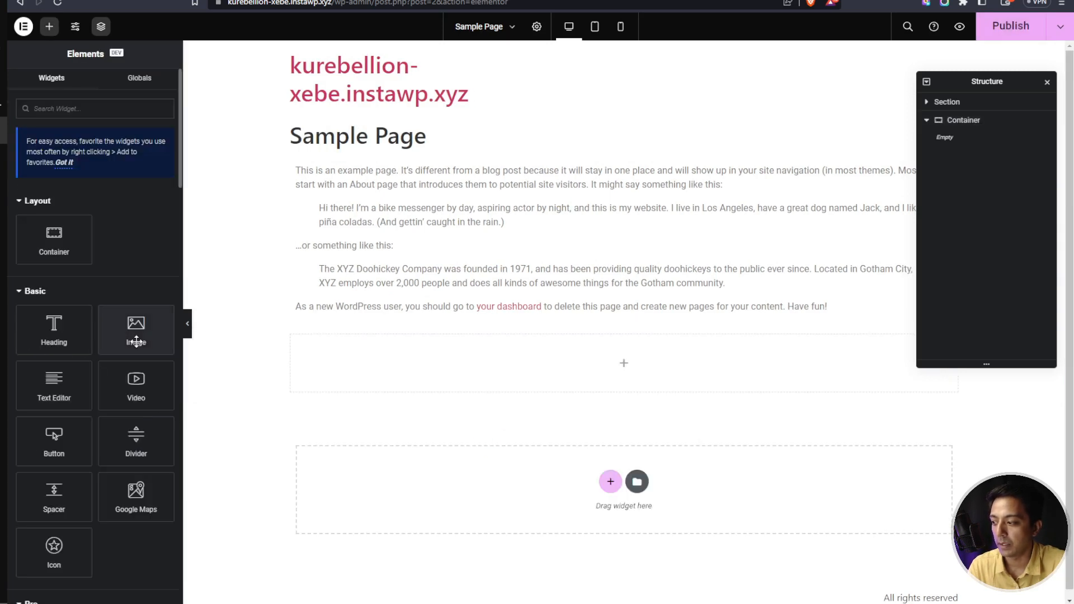
{"action": "left_click_drag", "start_coordinate": [136, 343], "coordinate": [388, 376]}
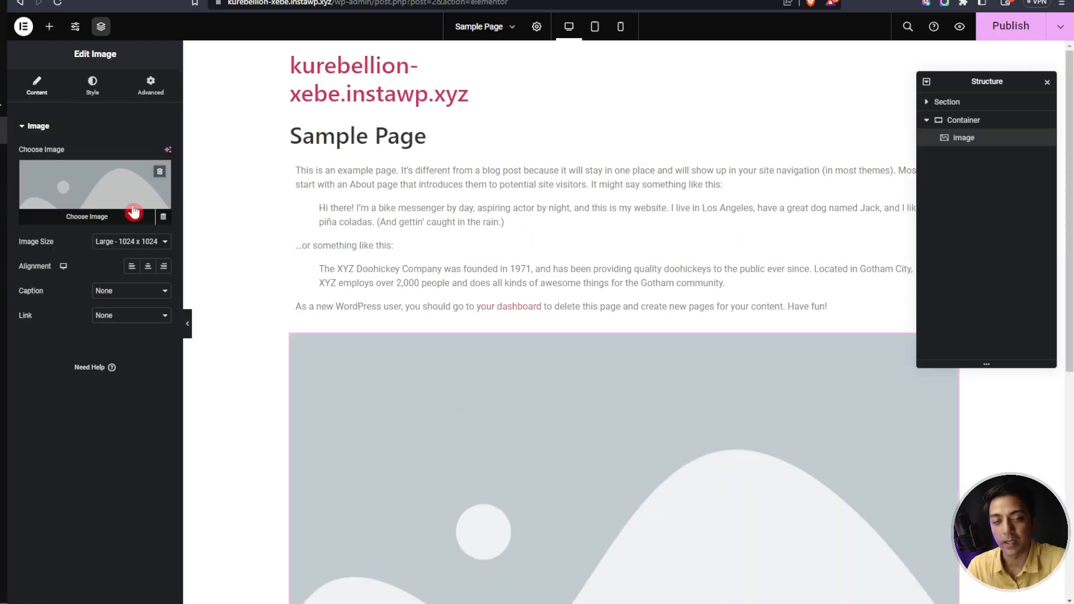
- Start creating the widget's image with AI and connect the site to Elementor AI, opting out of plugin data sharing
{"action": "left_click", "coordinate": [170, 158]}
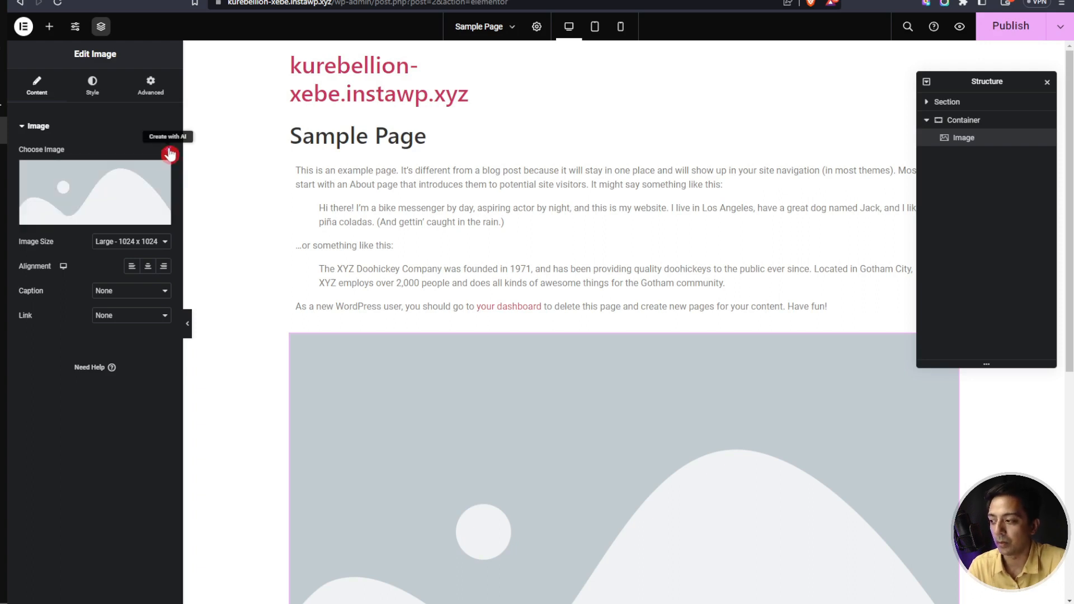
{"action": "left_click", "coordinate": [379, 163]}
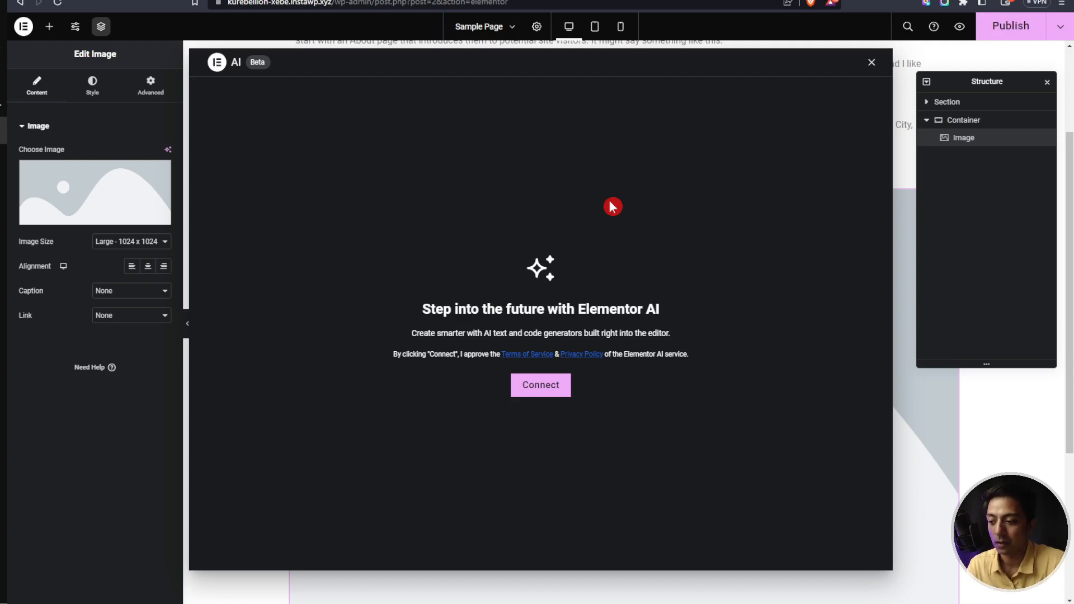
{"action": "left_click", "coordinate": [528, 386]}
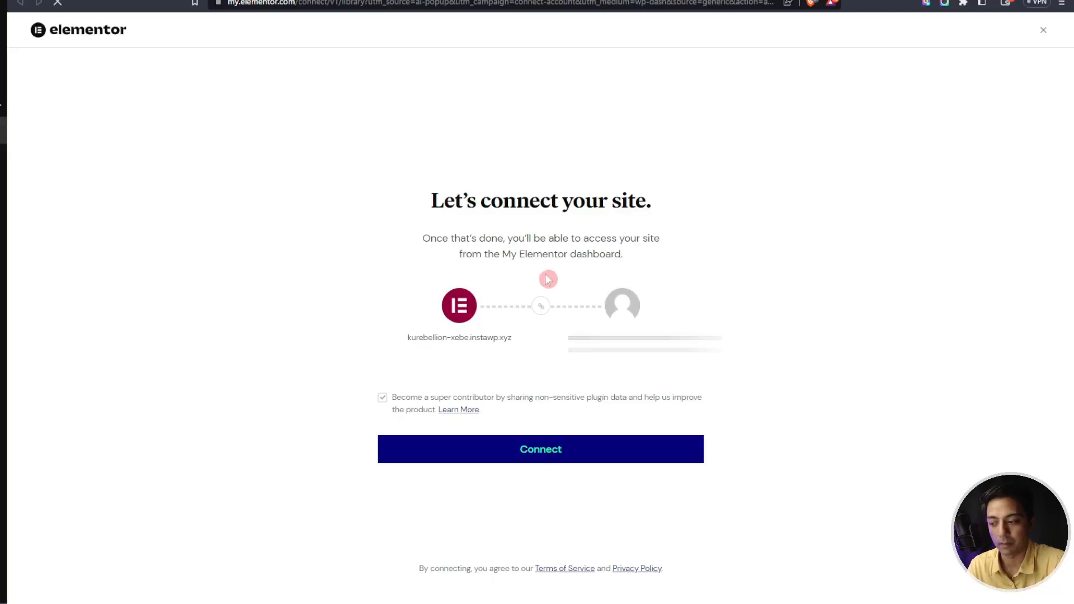
{"action": "left_click", "coordinate": [382, 398]}
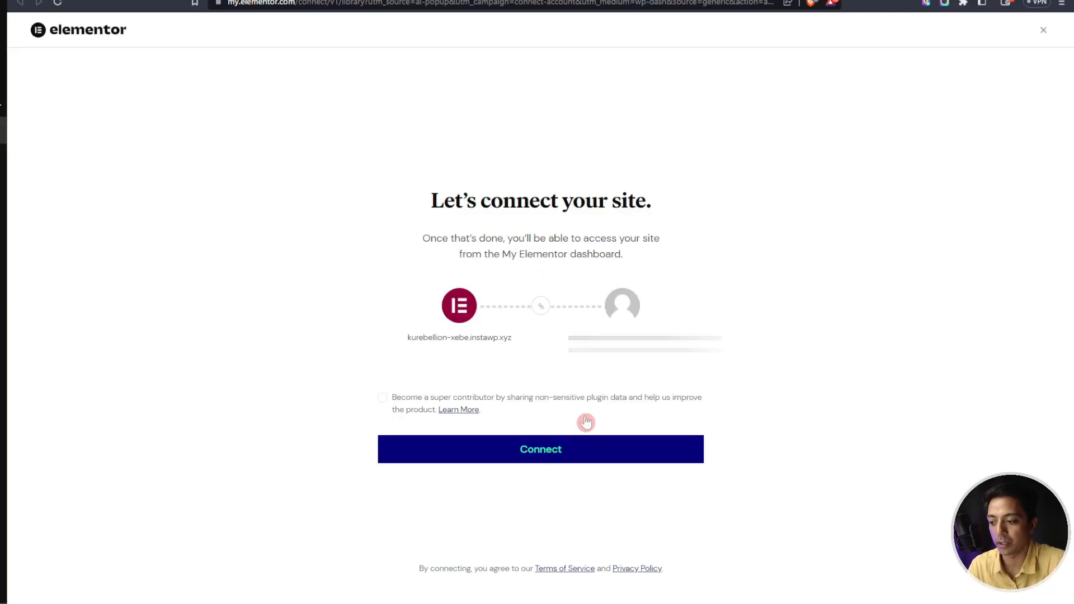
{"action": "left_click", "coordinate": [547, 455]}
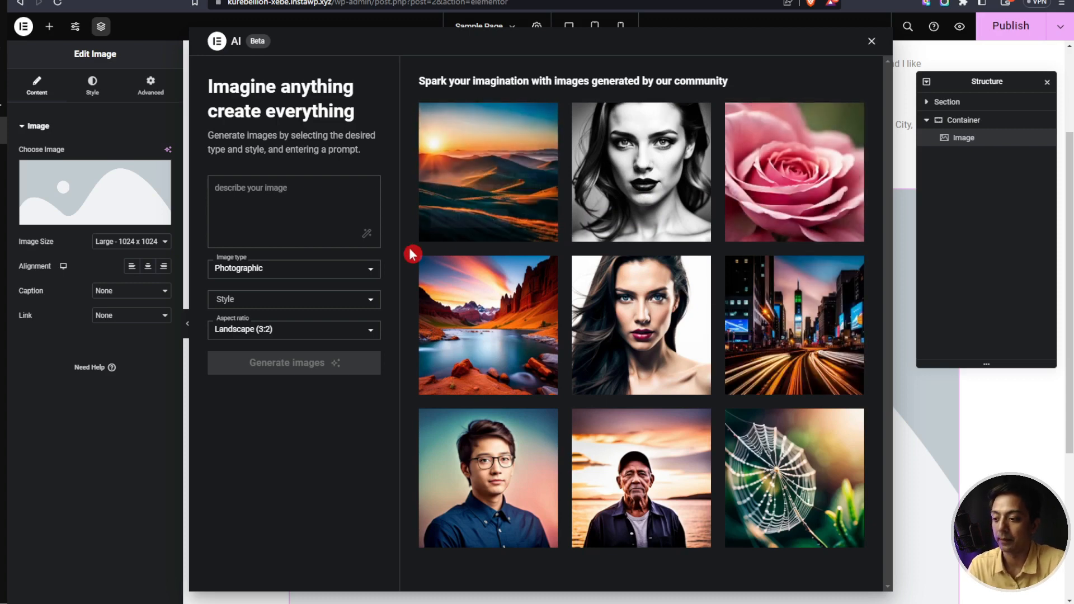
- Generate images from the prompt "realistic product photography for a luxury handbag" with image type Photographic, style None and aspect ratio Landscape (16:9)
{"action": "left_click", "coordinate": [310, 207]}
{"action": "type", "text": "realistic product photography for a luxury handbag"}
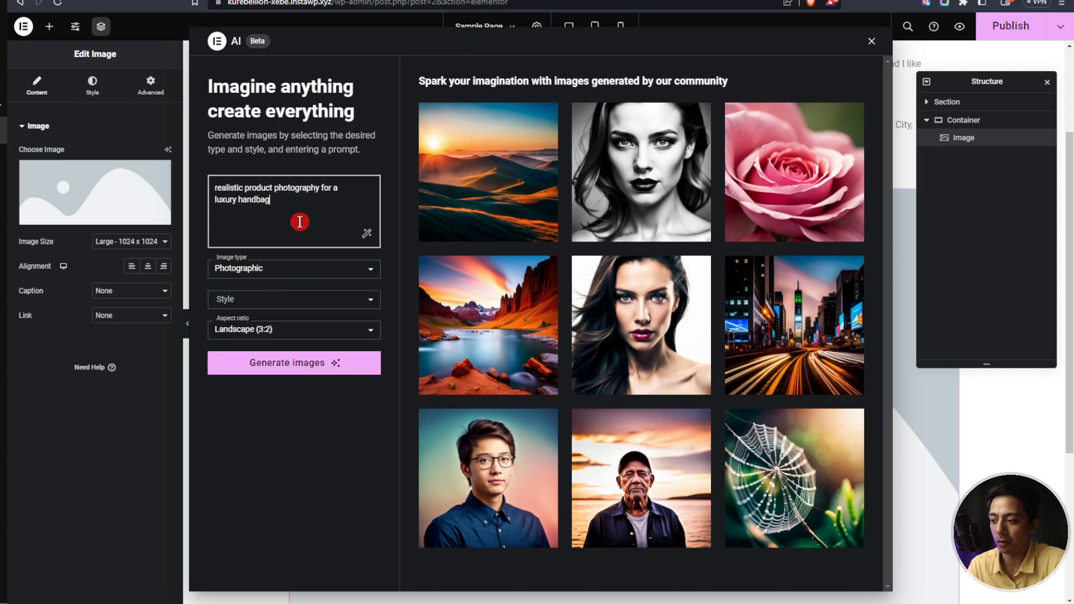
{"action": "left_click", "coordinate": [290, 275]}
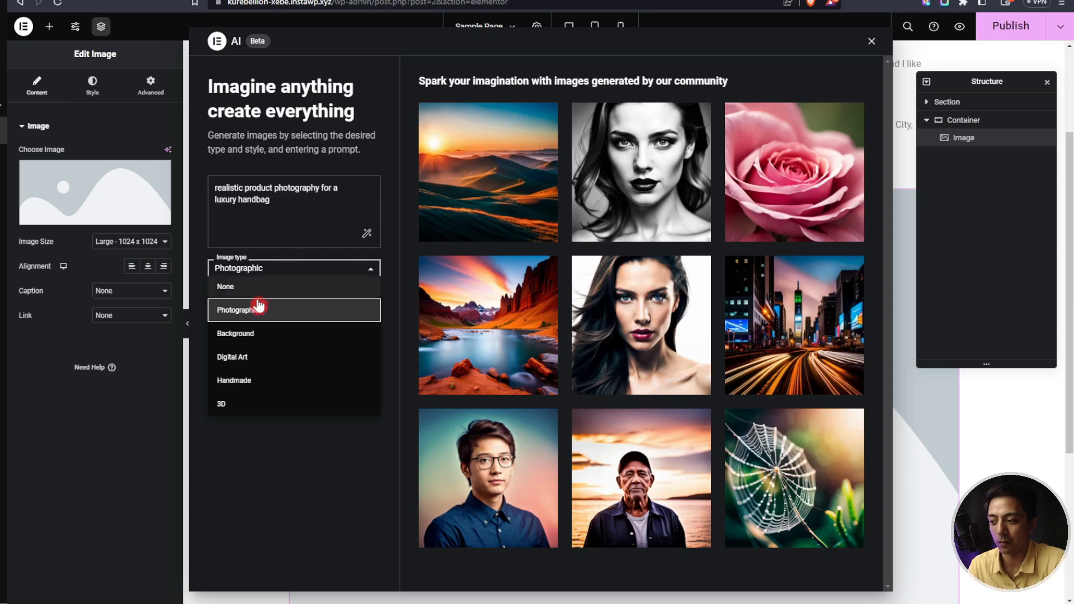
{"action": "left_click", "coordinate": [255, 316]}
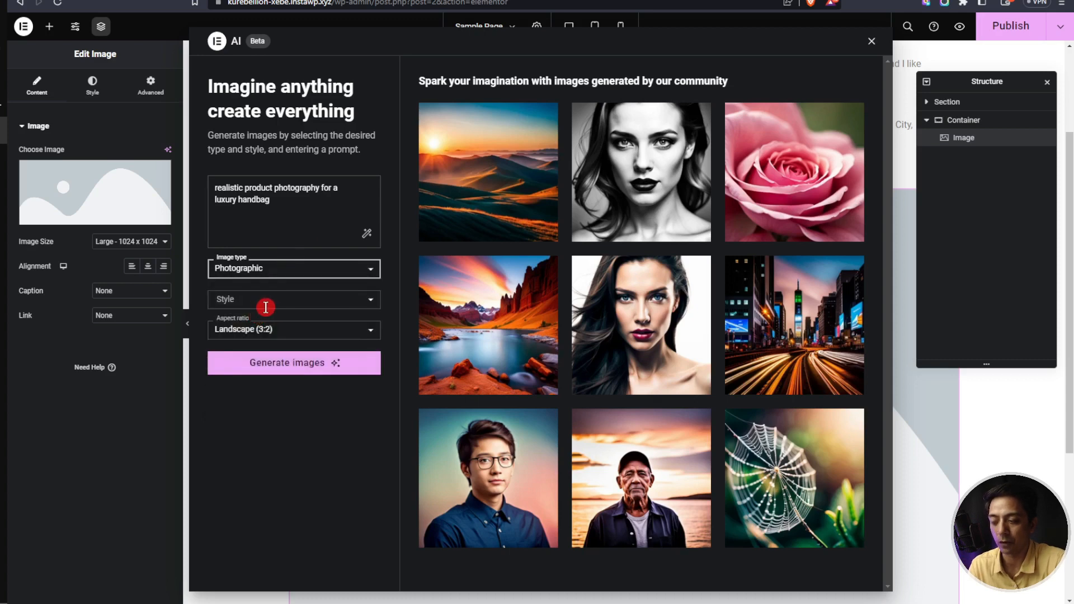
{"action": "left_click", "coordinate": [277, 305]}
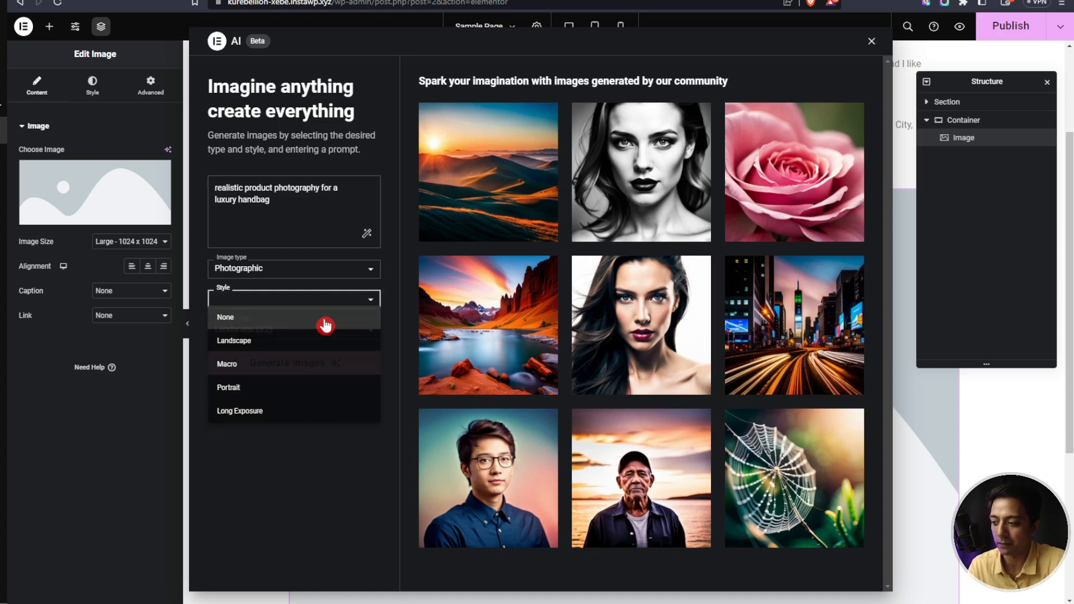
{"action": "left_click", "coordinate": [325, 320]}
{"action": "left_click", "coordinate": [322, 328]}
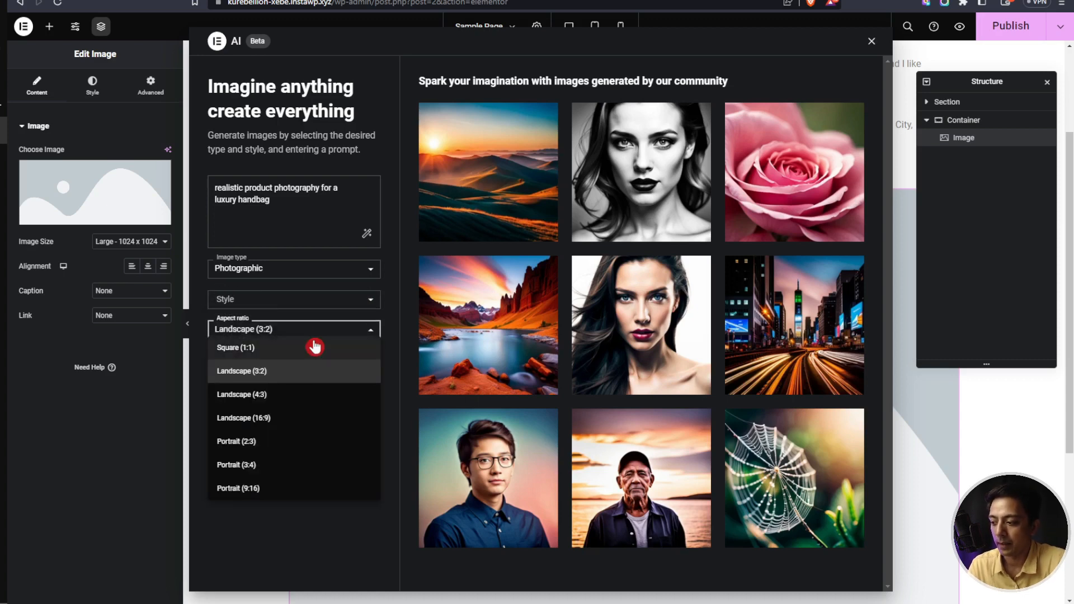
{"action": "left_click", "coordinate": [265, 420]}
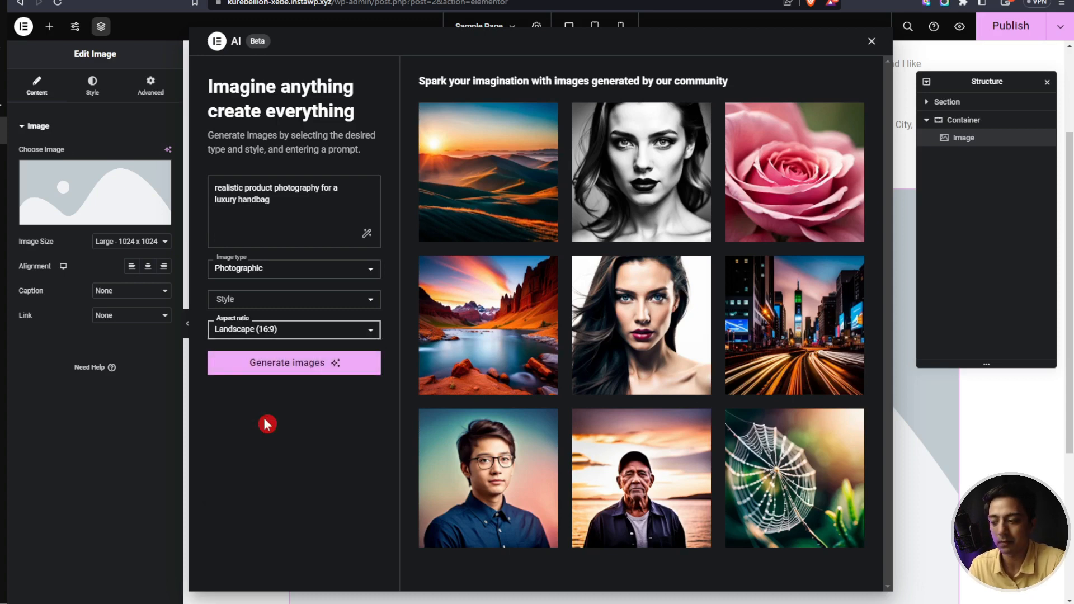
{"action": "left_click", "coordinate": [275, 364]}
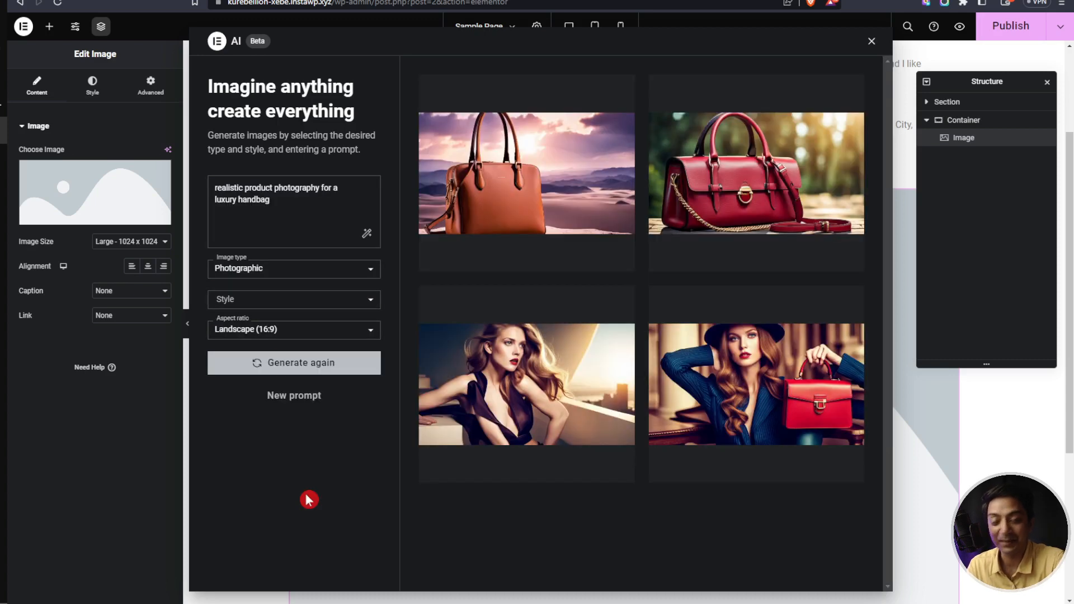
- Compare the generated images and use the one of the woman in a hat holding a red handbag
{"action": "mouse_move", "coordinate": [607, 197]}
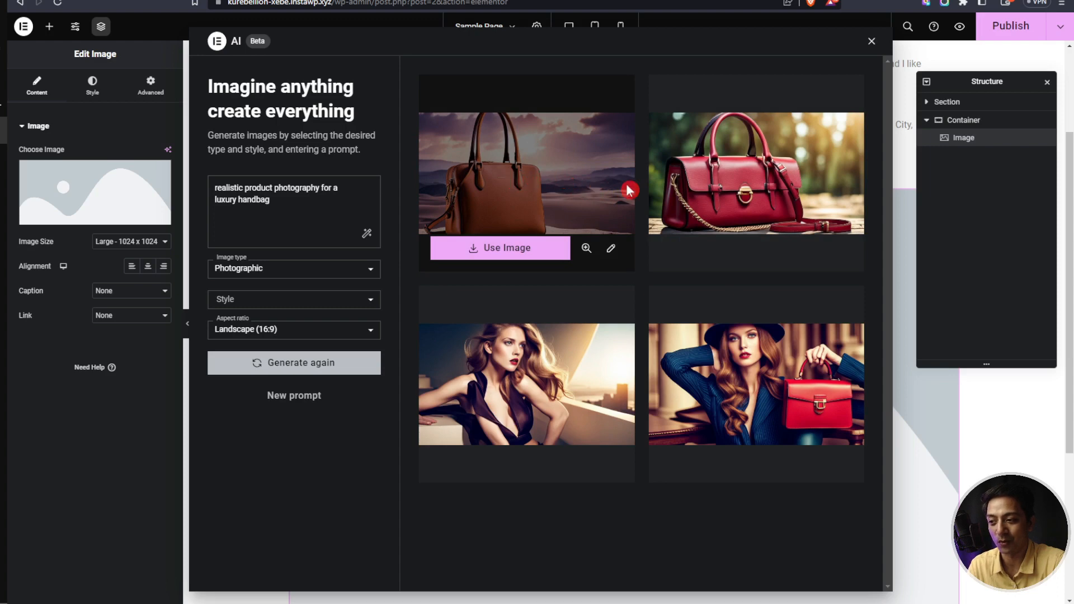
{"action": "mouse_move", "coordinate": [752, 428]}
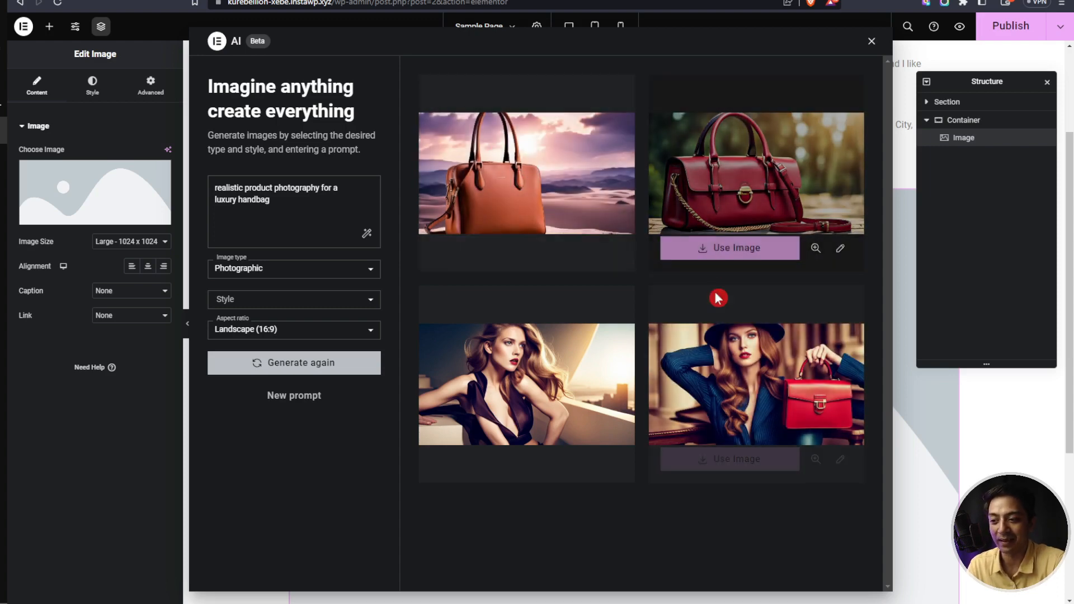
{"action": "mouse_move", "coordinate": [730, 331]}
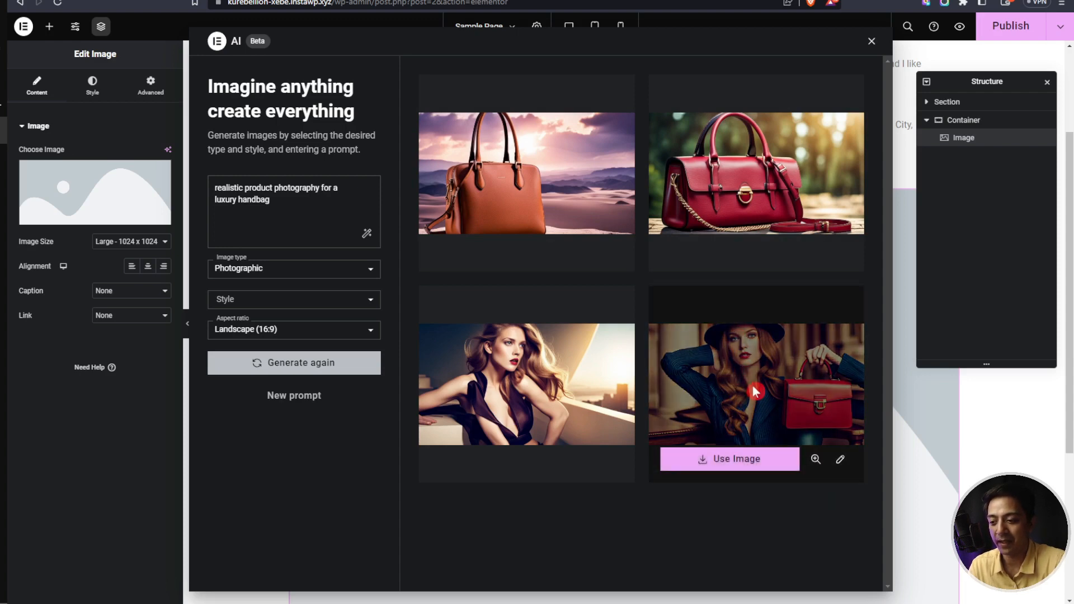
{"action": "left_click", "coordinate": [717, 467]}
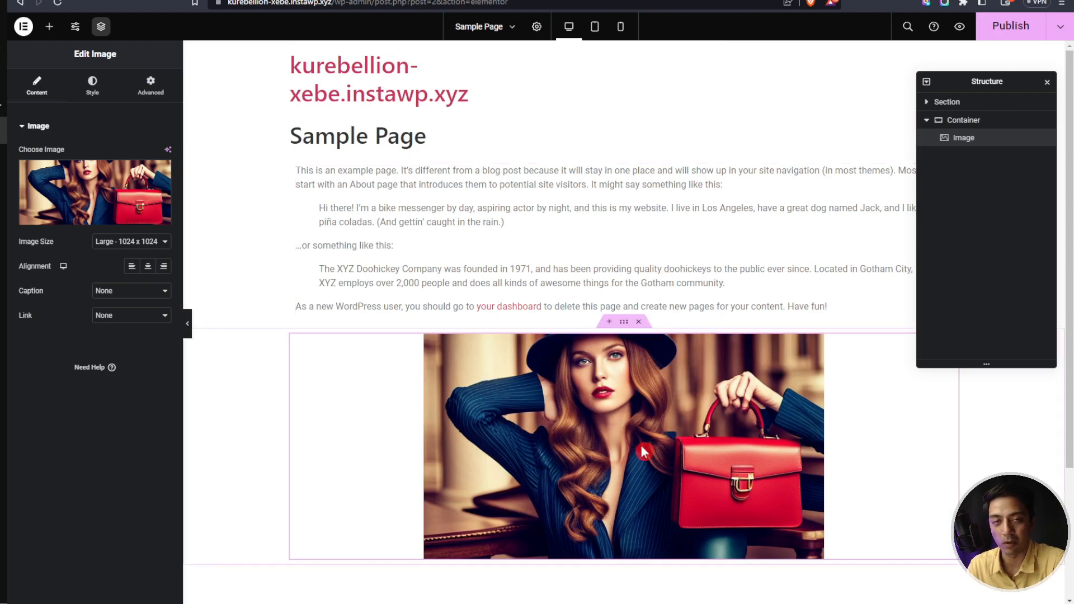
- Expand the handbag image with AI by shrinking it within the Landscape (16:9) frame and generating content around its edges
{"action": "left_click", "coordinate": [167, 150]}
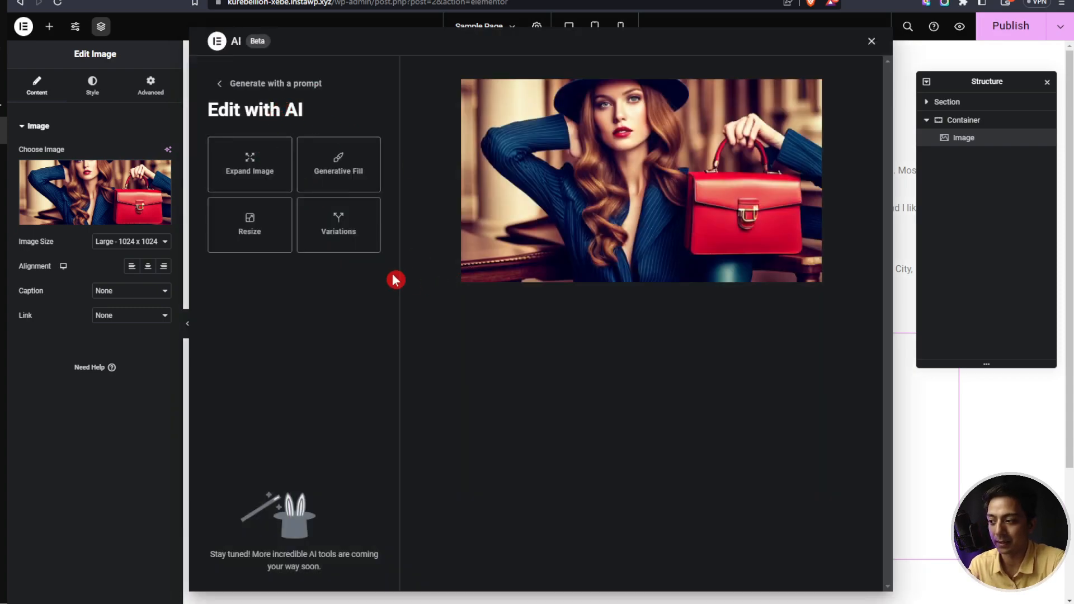
{"action": "left_click", "coordinate": [266, 177]}
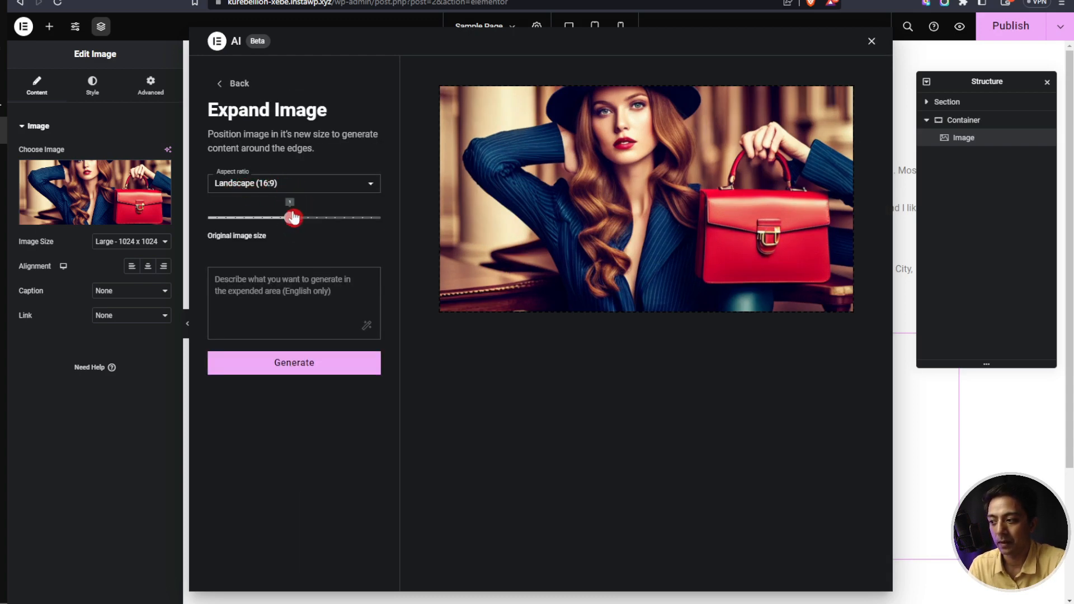
{"action": "left_click_drag", "start_coordinate": [293, 218], "coordinate": [267, 225]}
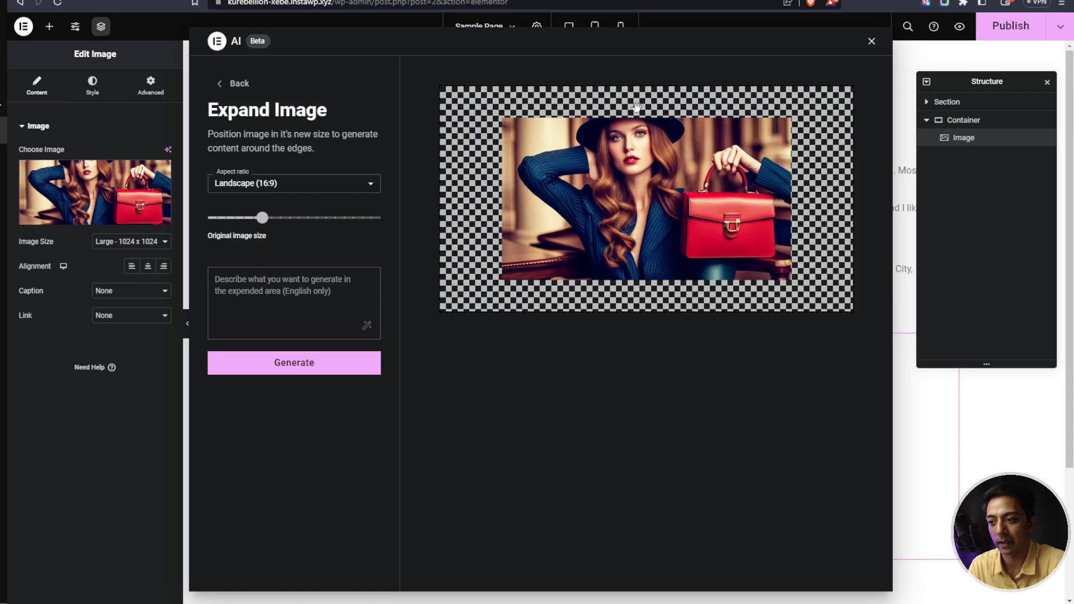
{"action": "left_click", "coordinate": [284, 191]}
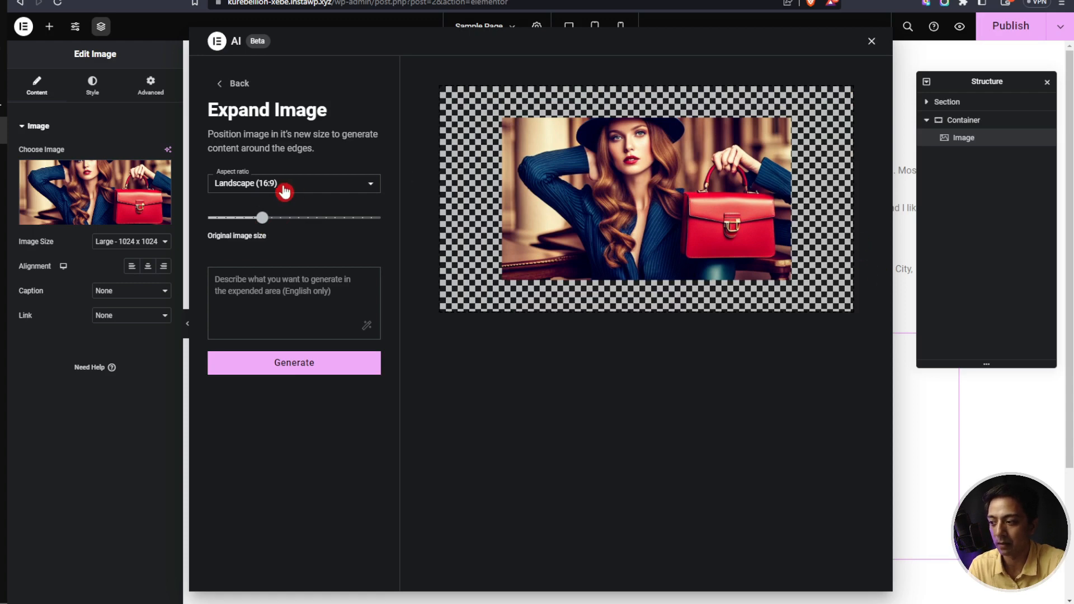
{"action": "left_click", "coordinate": [312, 373]}
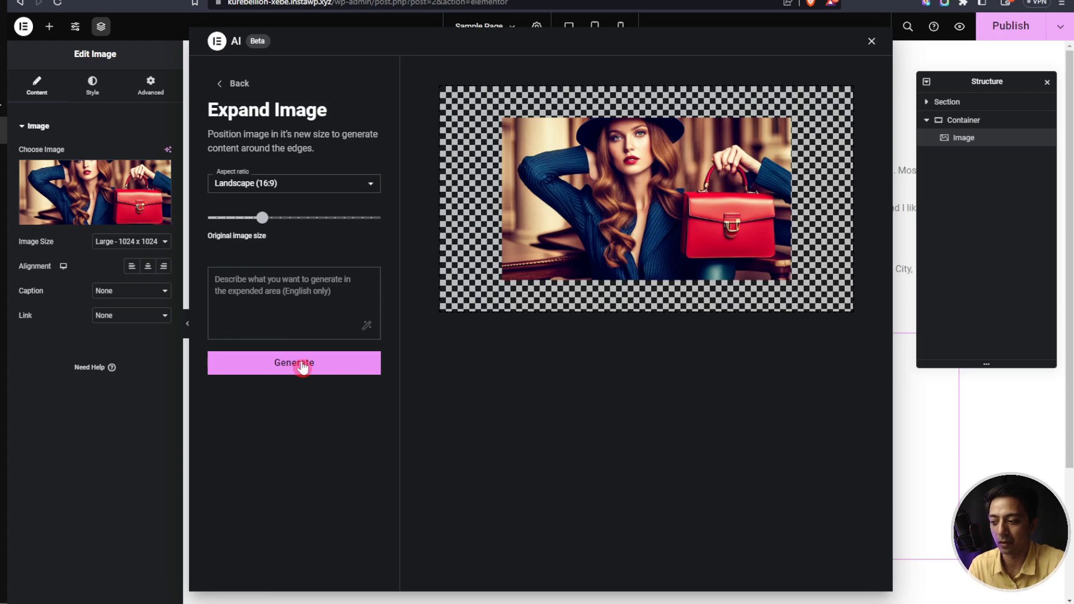
{"action": "left_click", "coordinate": [302, 366]}
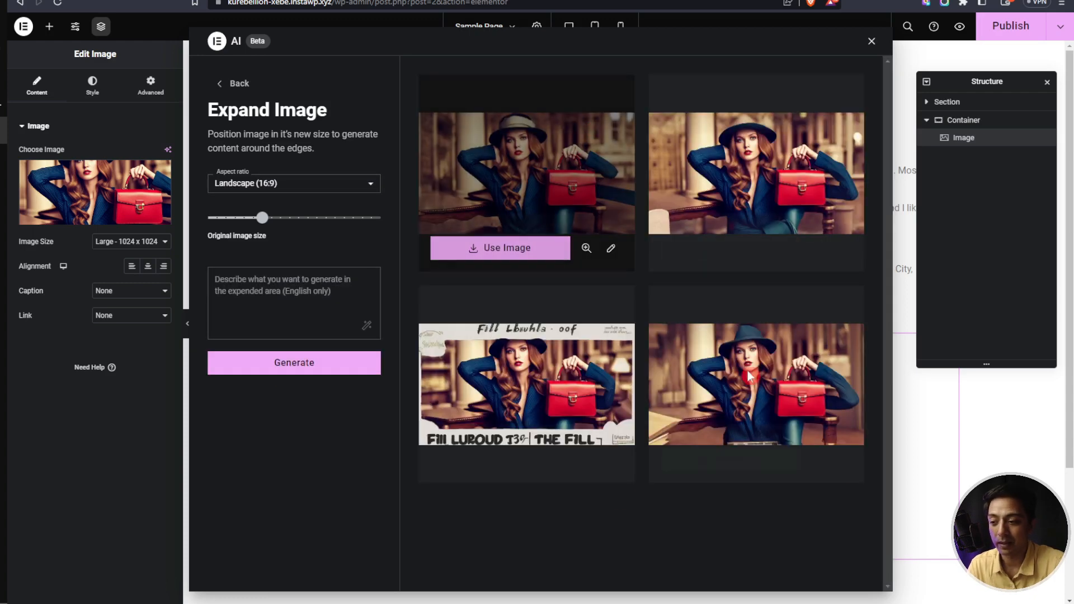
- Compare the expanded results and use the version with the dark blue hat and an open book beside the woman
{"action": "mouse_move", "coordinate": [750, 380]}
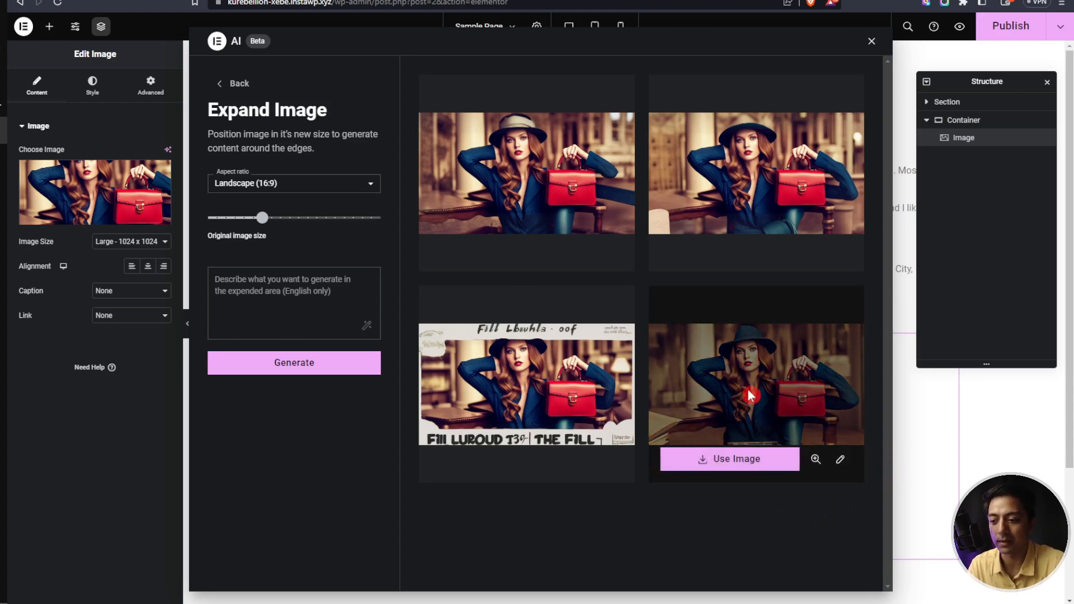
{"action": "left_click", "coordinate": [770, 459]}
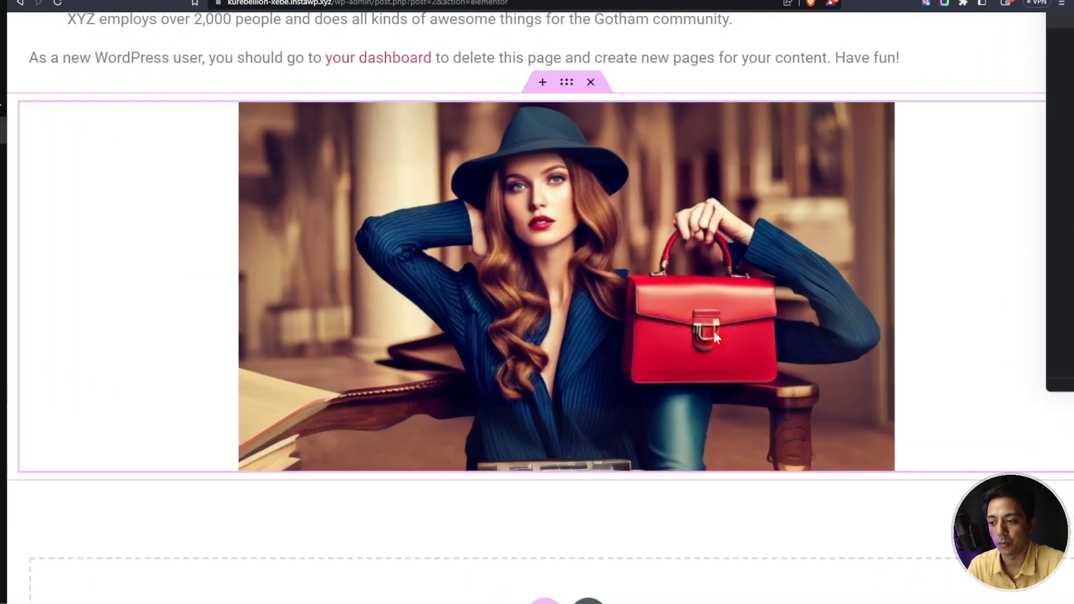
{"action": "scroll", "coordinate": [713, 331], "scroll_direction": "up", "scroll_amount": 1}
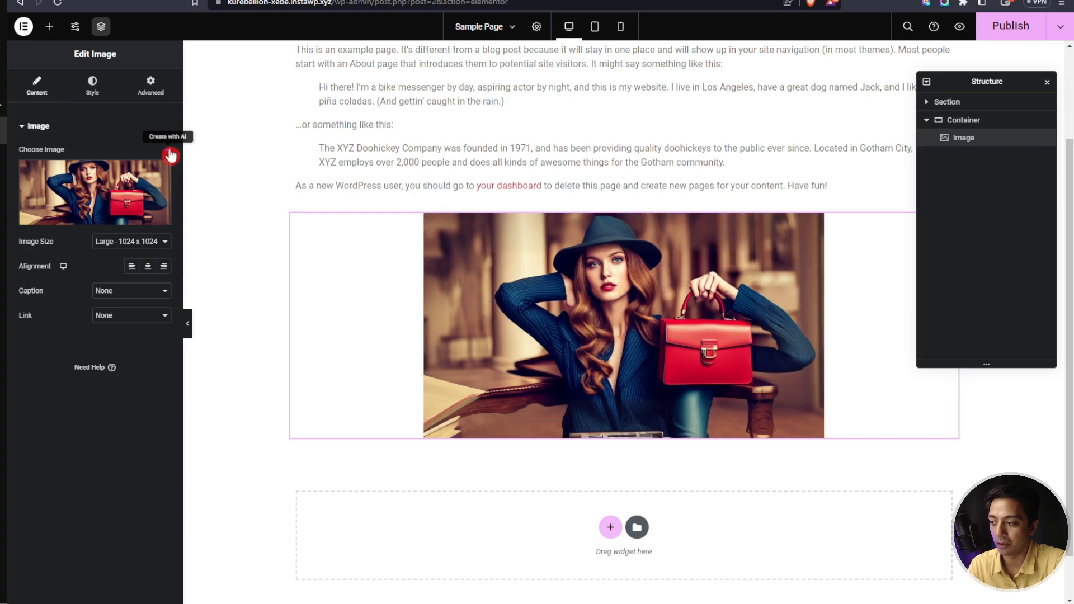
- Try Generative Fill on a hand-marked area above the open book with the prompt "Add a Green luxury handbag" and review the results
{"action": "left_click", "coordinate": [171, 153]}
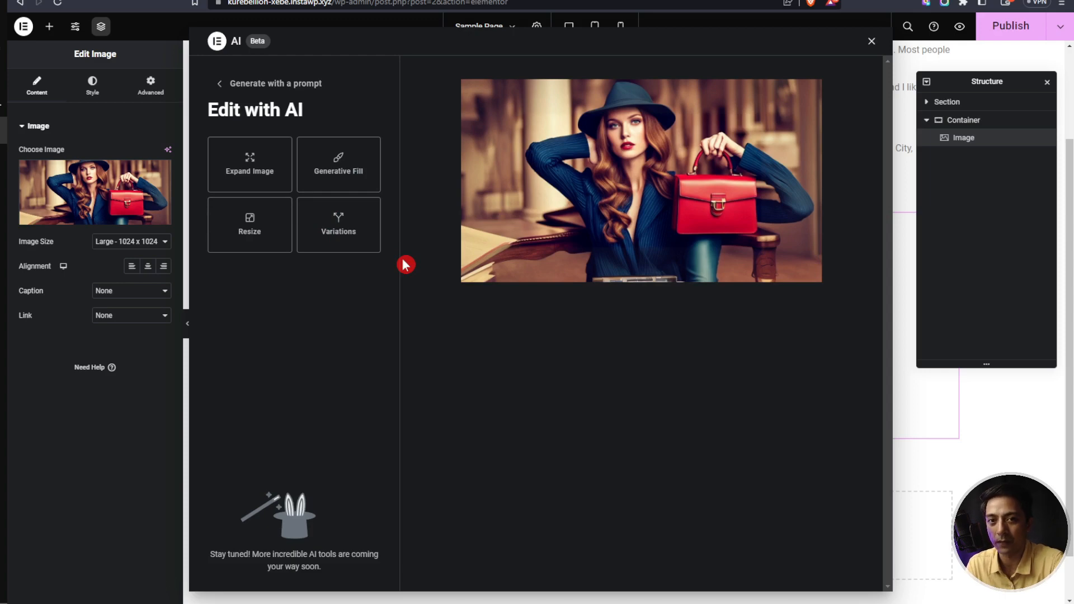
{"action": "left_click", "coordinate": [346, 164]}
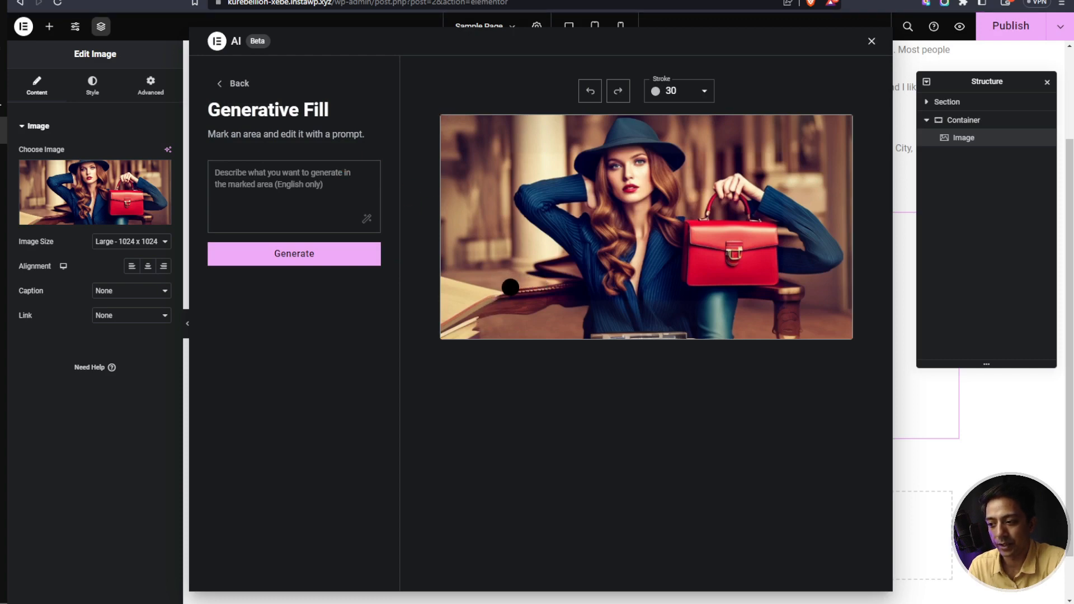
{"action": "mouse_move", "coordinate": [510, 287]}
{"action": "left_mouse_down"}
{"action": "mouse_move", "coordinate": [457, 268]}
{"action": "mouse_move", "coordinate": [458, 240]}
{"action": "mouse_move", "coordinate": [506, 216]}
{"action": "mouse_move", "coordinate": [528, 235]}
{"action": "mouse_move", "coordinate": [475, 260]}
{"action": "mouse_move", "coordinate": [512, 245]}
{"action": "mouse_move", "coordinate": [526, 288]}
{"action": "mouse_move", "coordinate": [485, 262]}
{"action": "left_mouse_up"}
{"action": "left_click", "coordinate": [299, 204]}
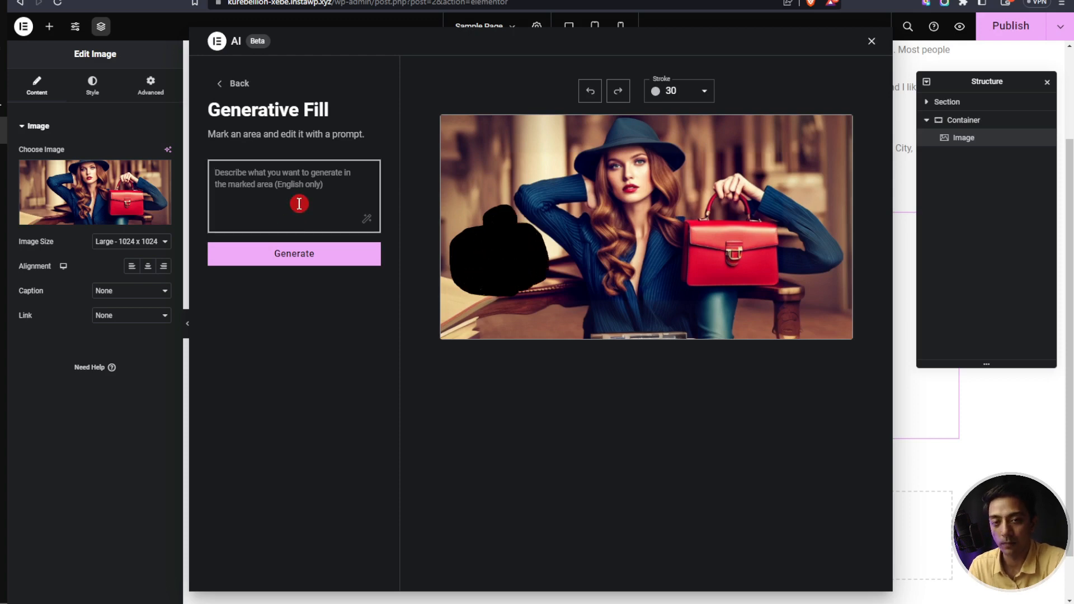
{"action": "type", "text": "Add a Green luxury handbag"}
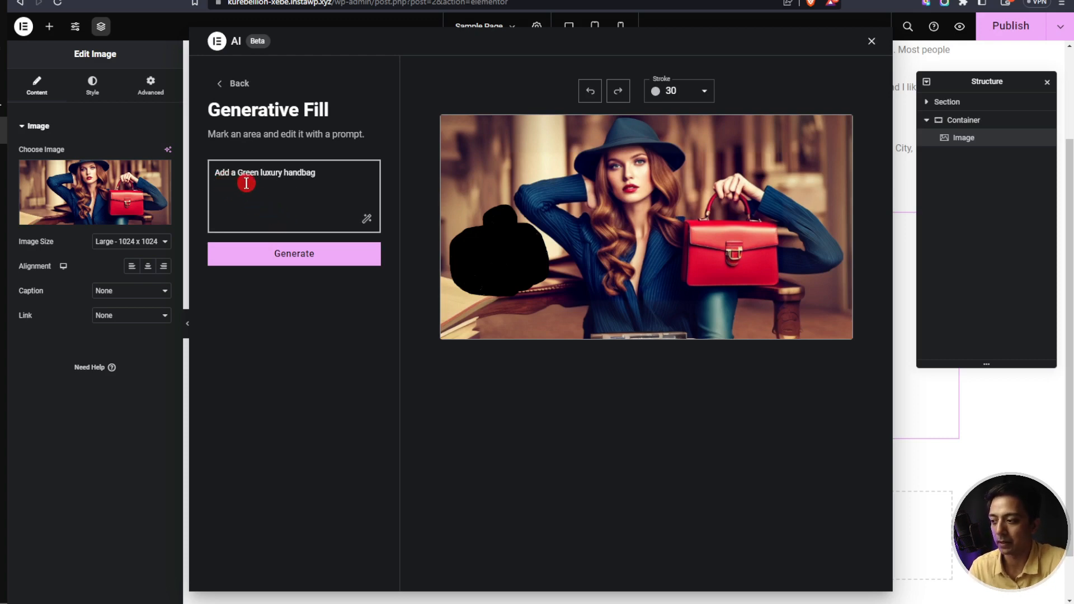
{"action": "left_click", "coordinate": [284, 264]}
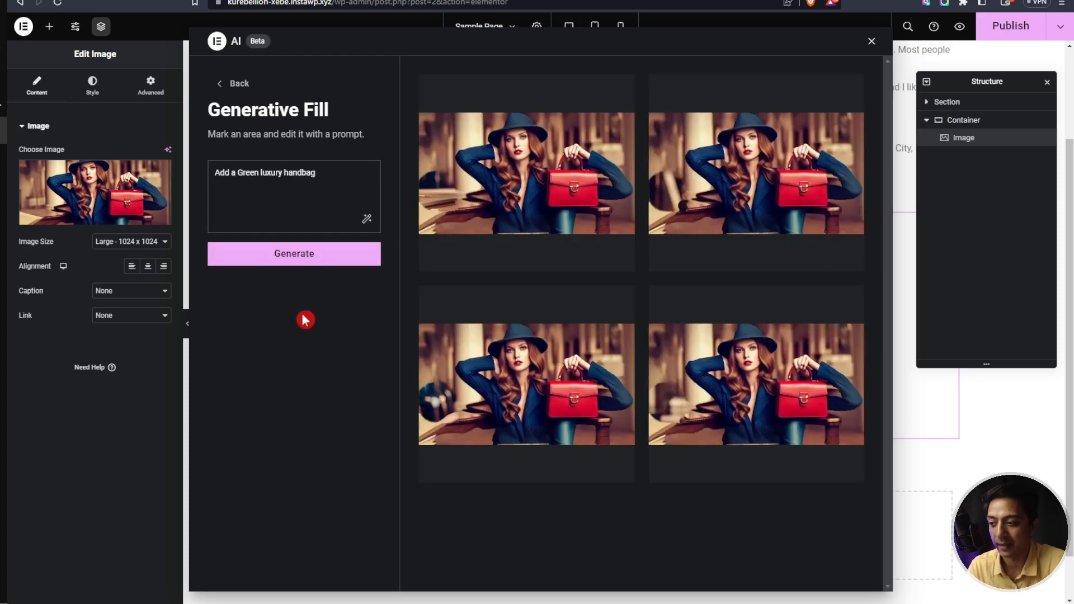
{"action": "mouse_move", "coordinate": [476, 111]}
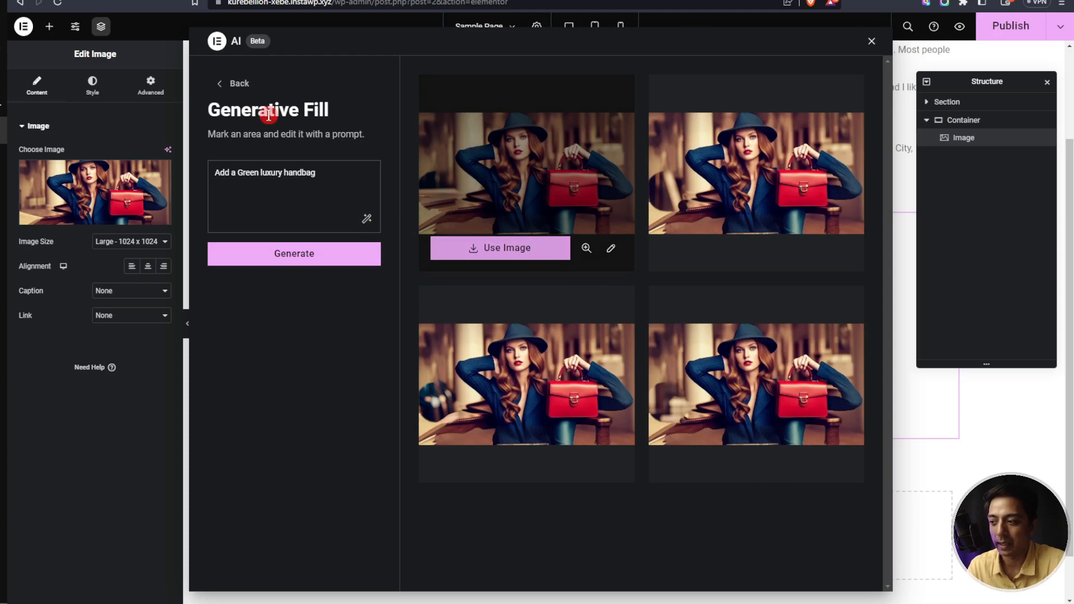
- Discard the fill results, return to generating with a prompt, and close the AI image generator
{"action": "left_click", "coordinate": [224, 84]}
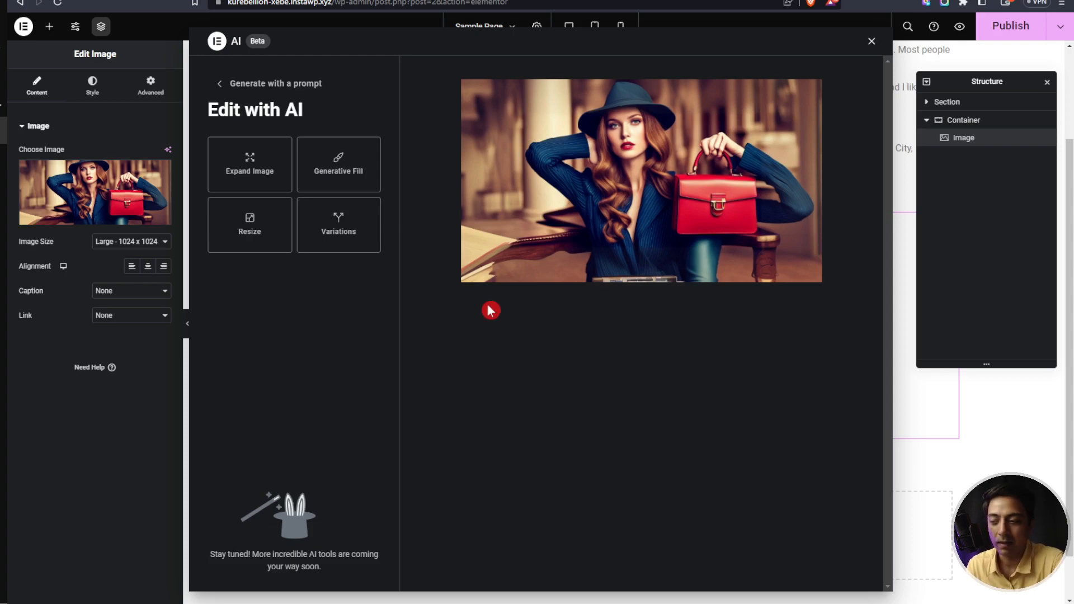
{"action": "left_click", "coordinate": [253, 88]}
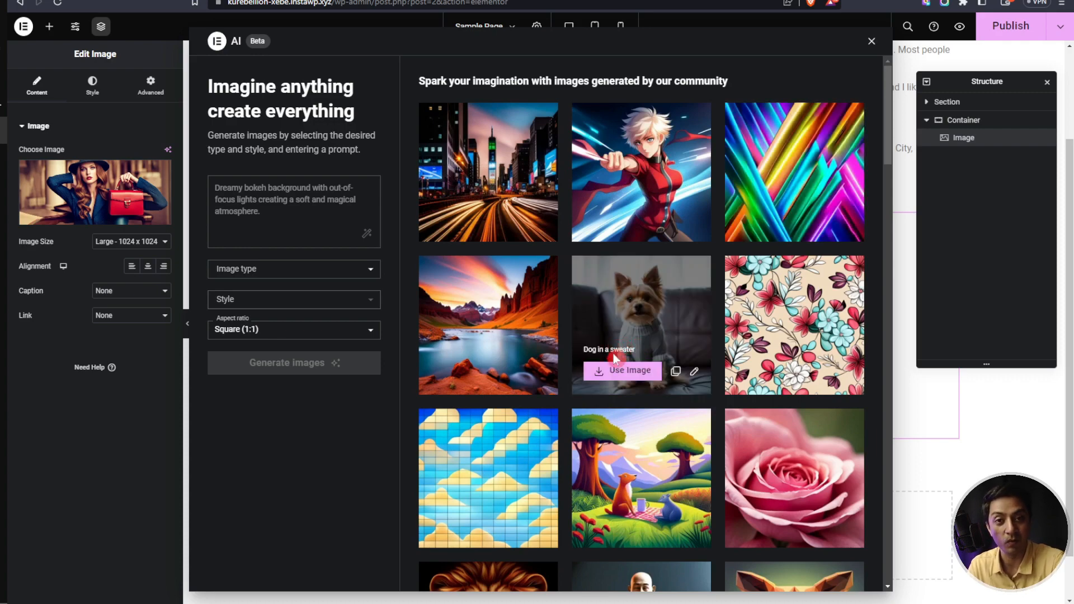
{"action": "key", "text": "Escape"}
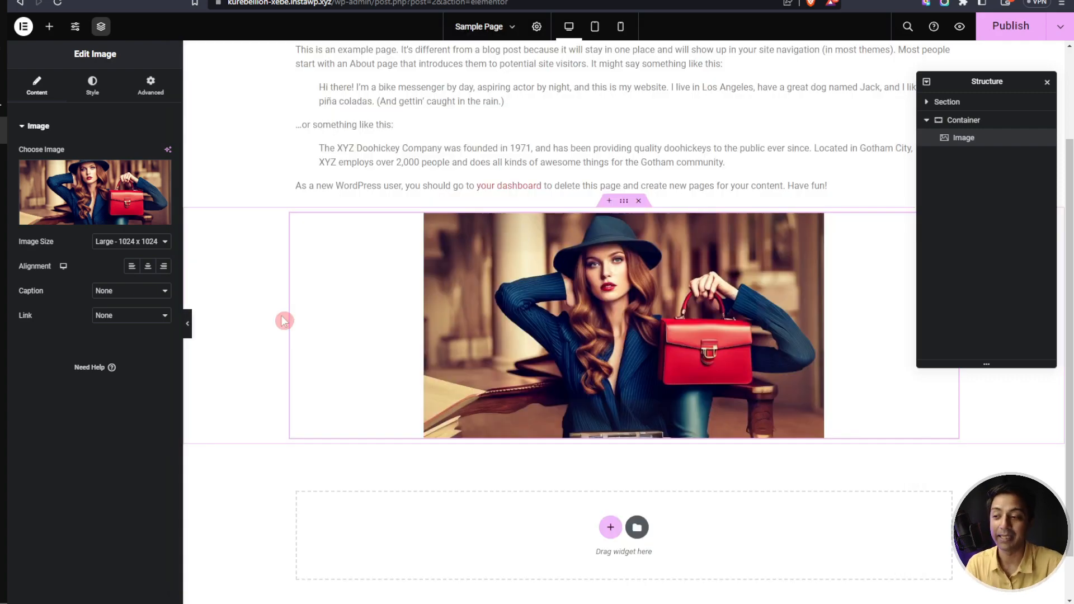